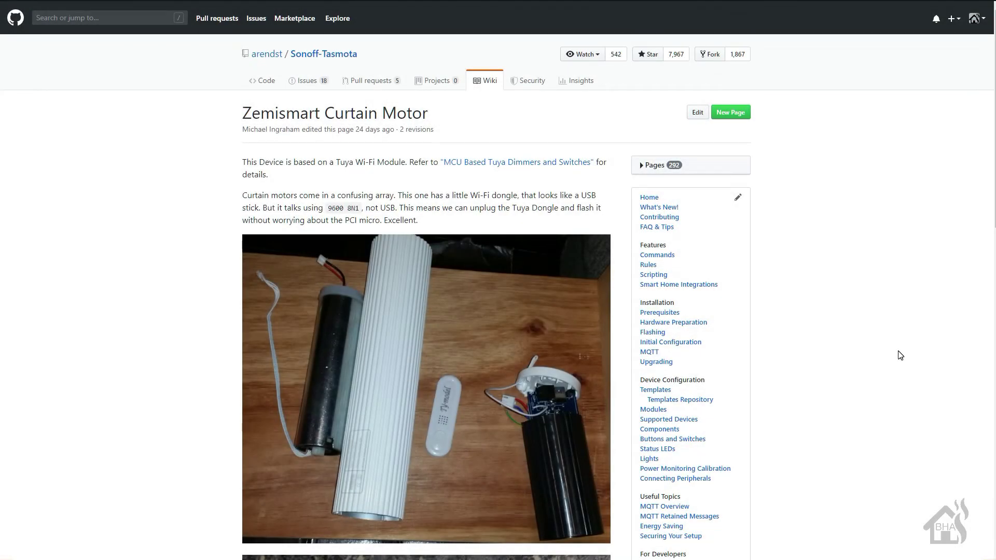
Step: Scroll the Zemismart wiki page to the setup commands: module 54, GPIO backlog, tuyamcu 21,101, setoption69 0
scroll(899, 355, down, 1)
scroll(900, 355, down, 3)
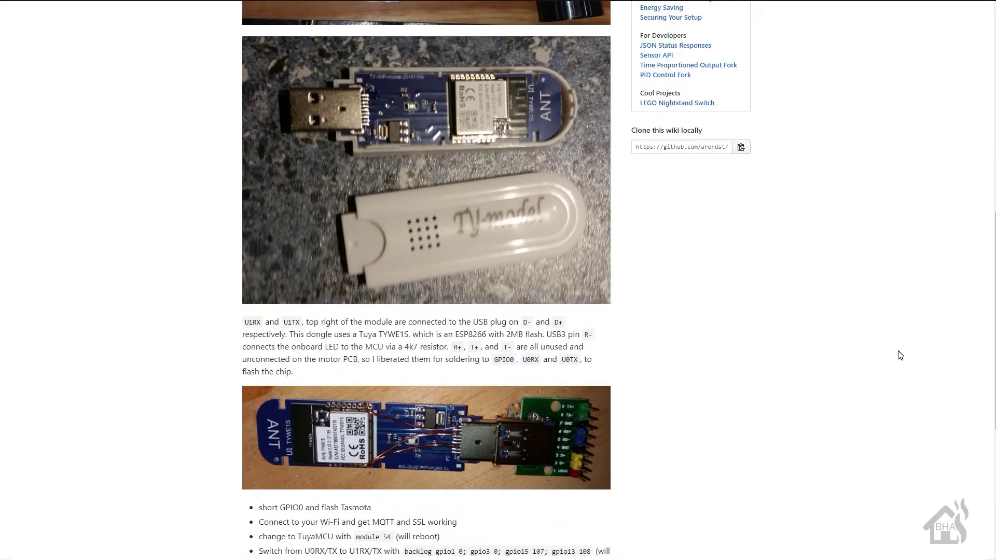
scroll(899, 355, down, 2)
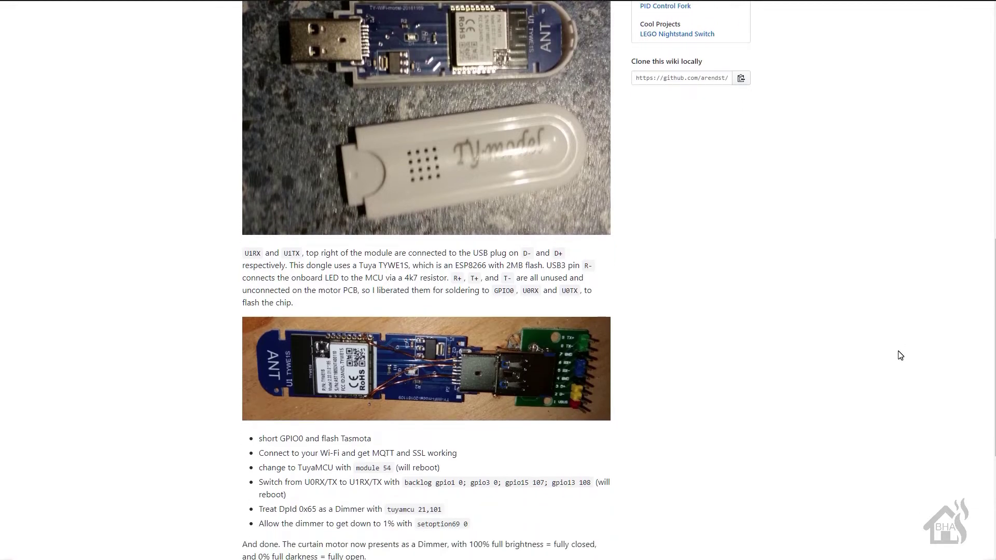
scroll(900, 355, down, 4)
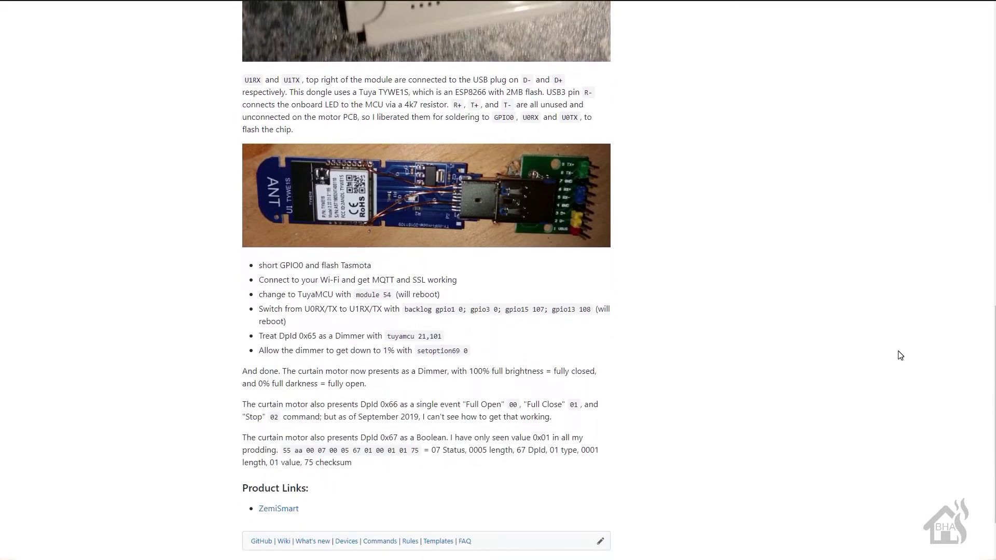
scroll(900, 355, down, 1)
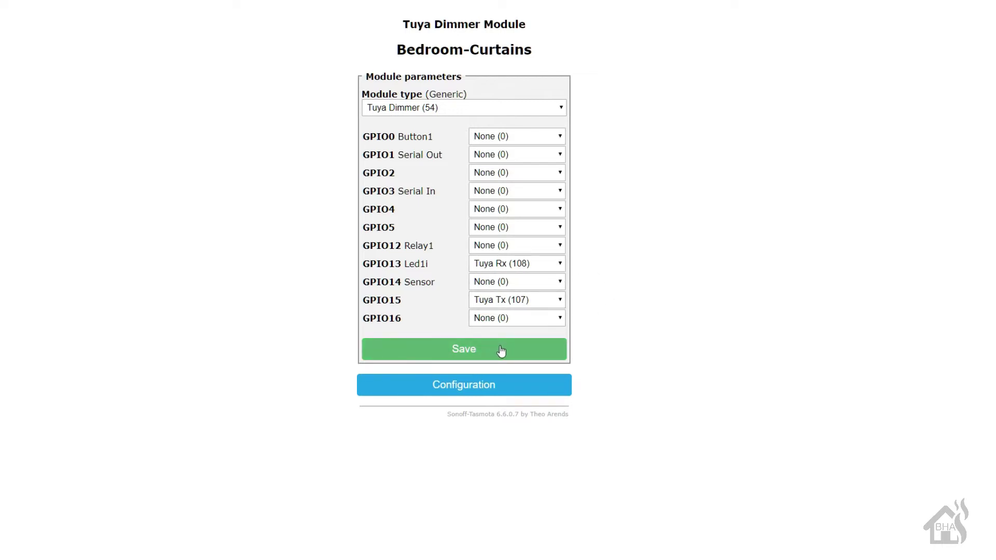
Step: Save the MQTT settings with client and topic bedroom-curtains under the zemi/ full topic
click(506, 390)
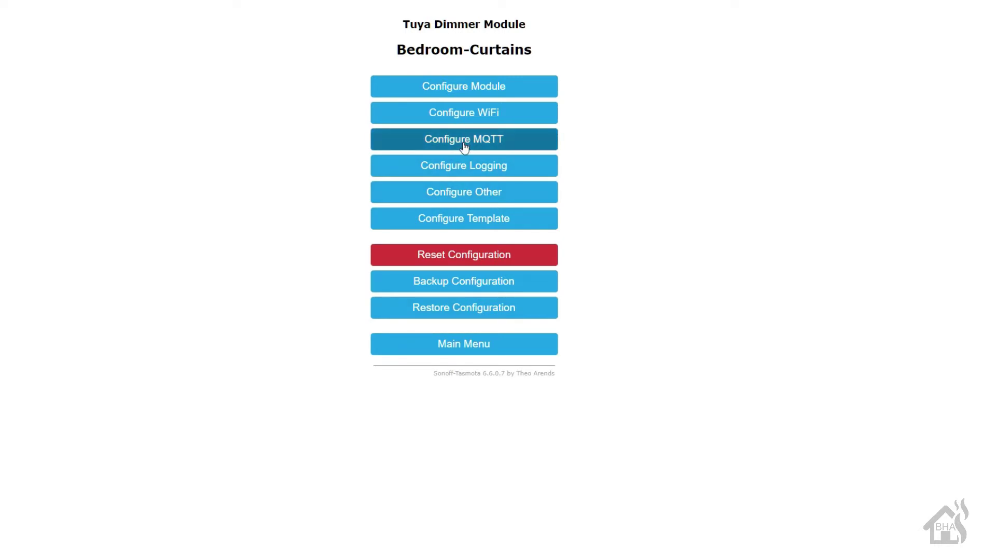
click(465, 146)
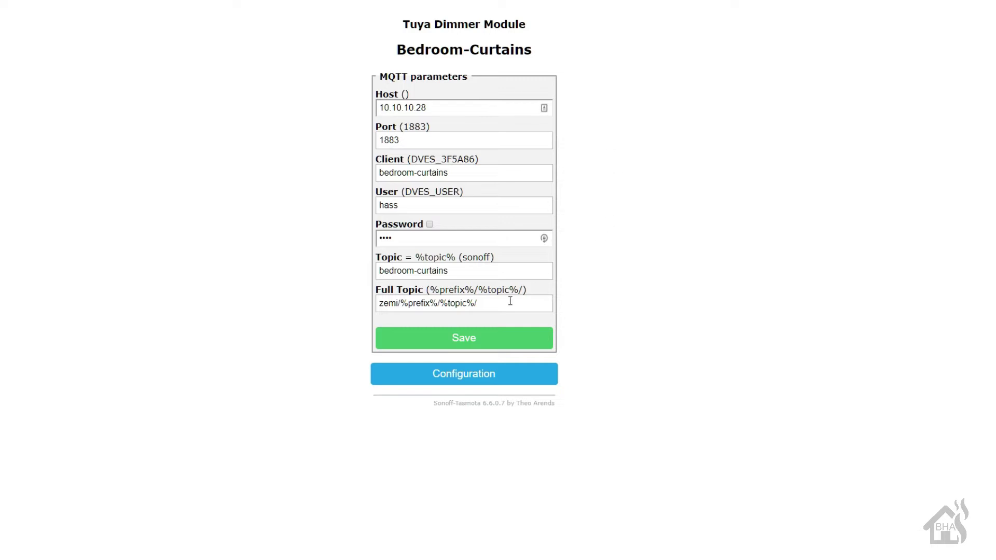
click(509, 345)
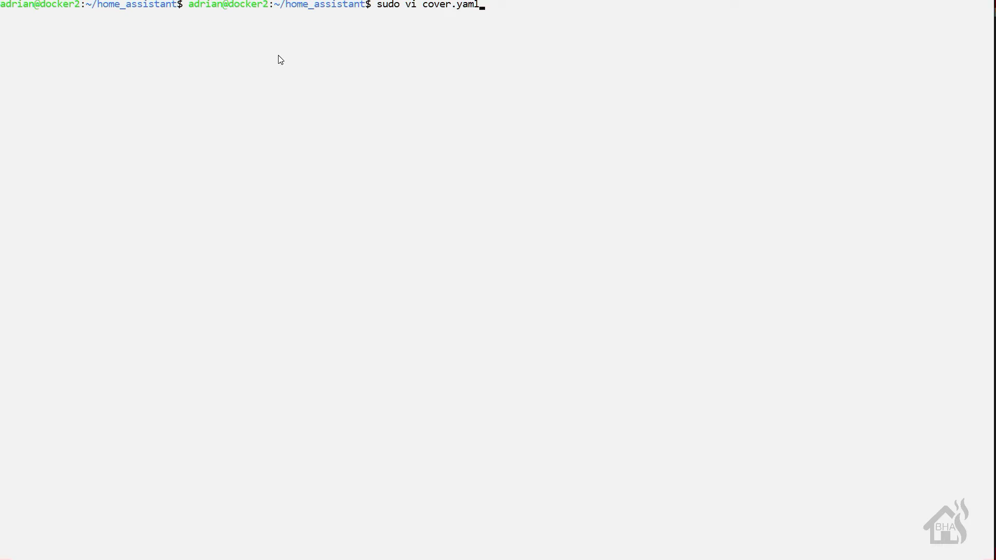
Step: Add the Bedroom Curtains cover with command_topic zemi/cmnd/bedroom-curtains/Dimmer and retain true
key(Return)
key(i)
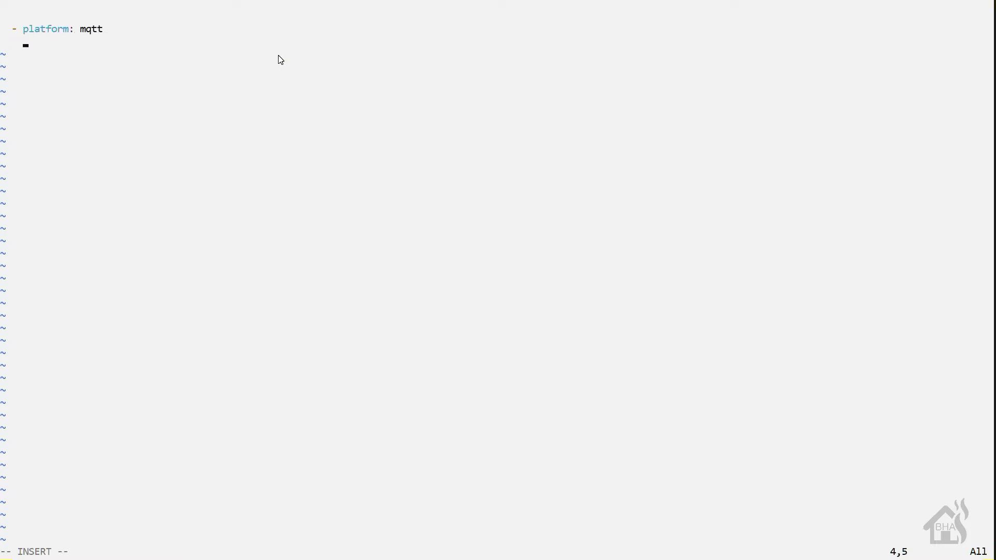
text(name: ')
text(Bedroom Curtains")
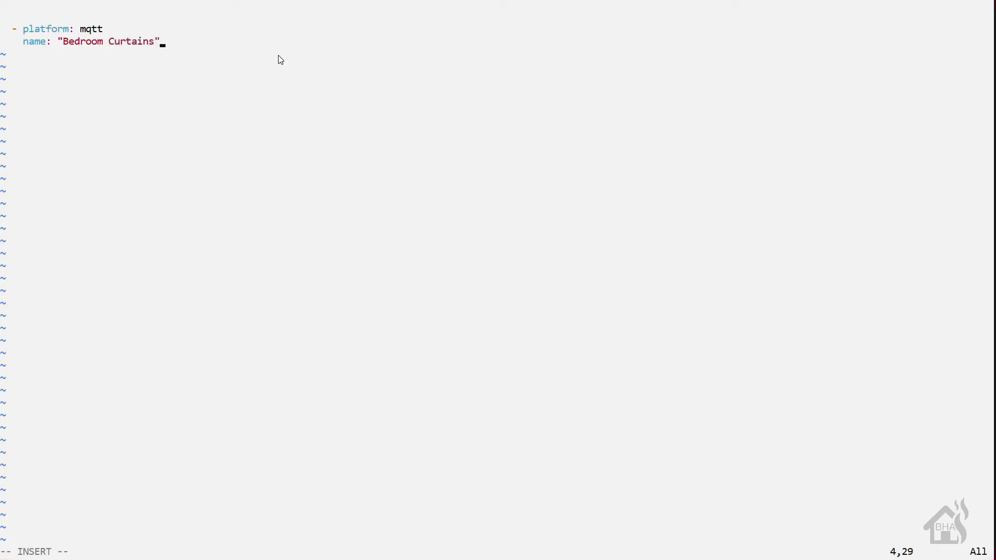
key(Return)
text(command_topic: "zemi/)
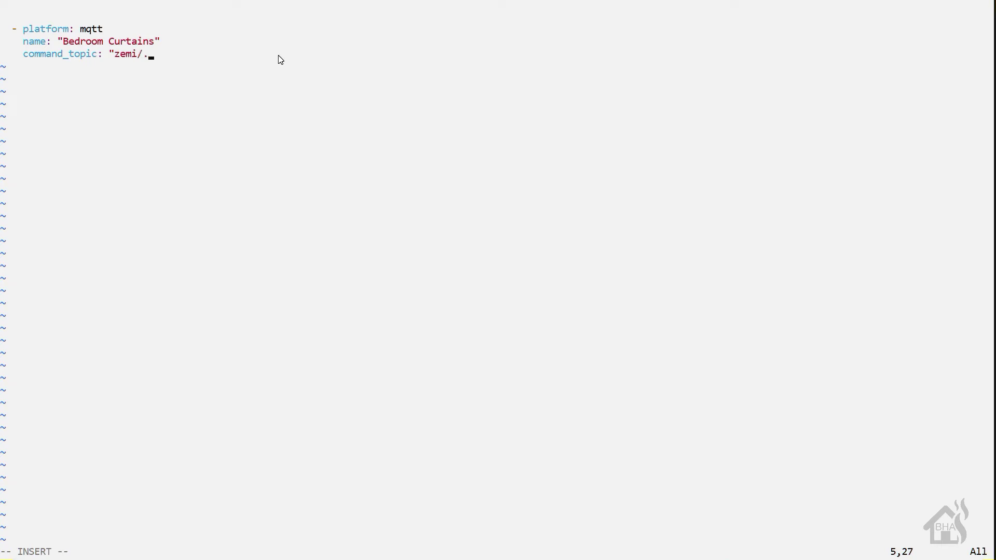
text(cmnd/bedroom-curtains)
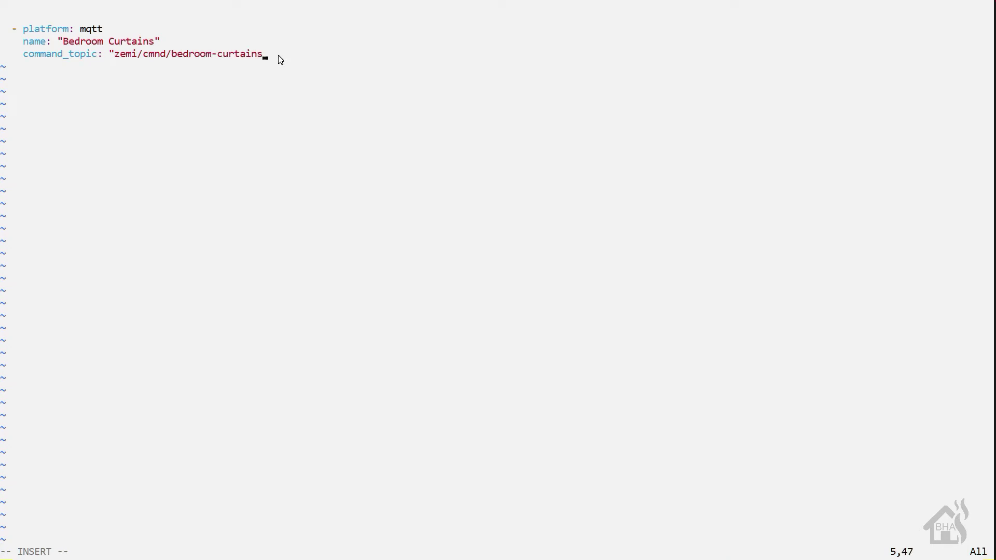
text(/Dimmer")
key(Return)
text(retain: true)
Step: Add payload_open 1 and payload_close 100, then save cover.yaml with :wq!
key(Return)
text(paylo)
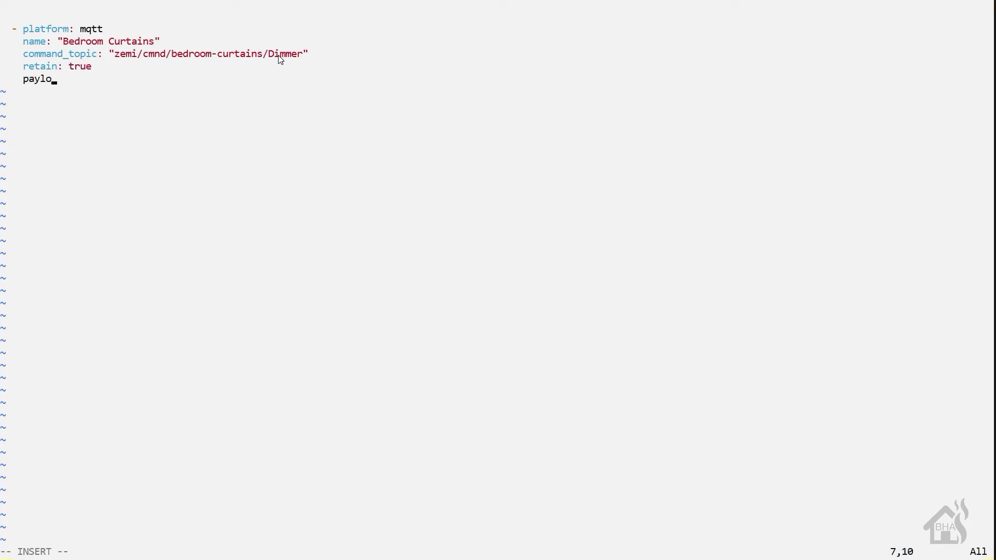
text(ad_open: 1)
key(Return)
text(pay)
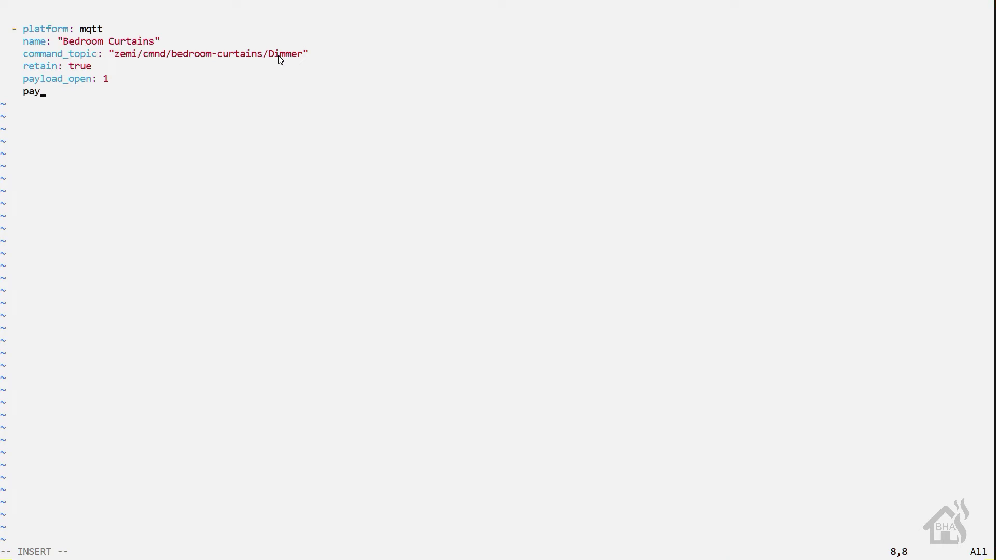
text(load_close: 100)
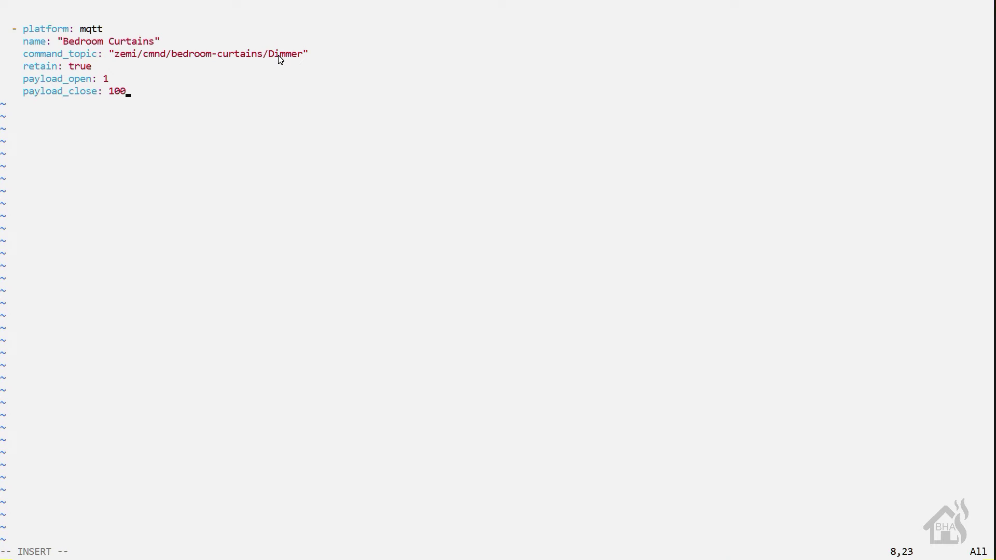
key(Escape)
text(:wq!)
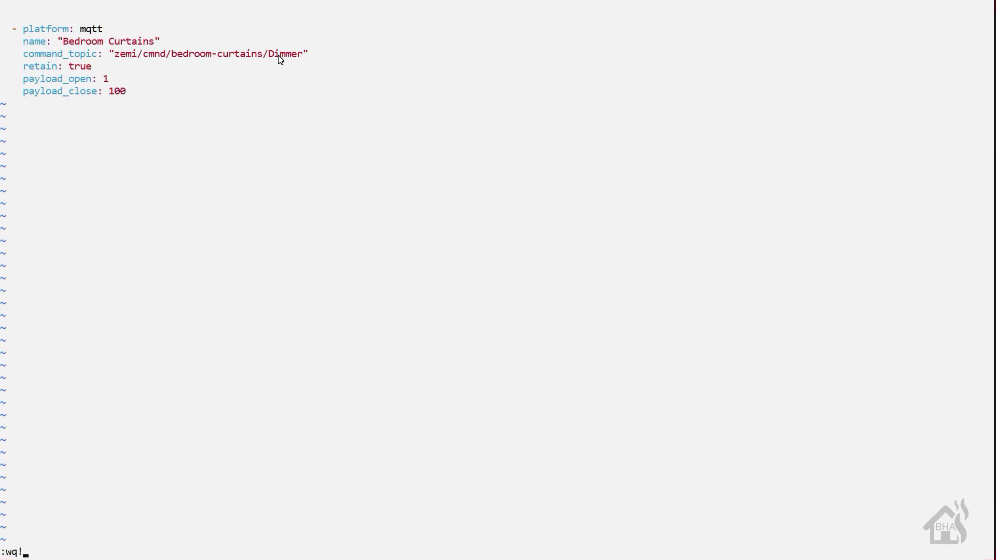
key(Return)
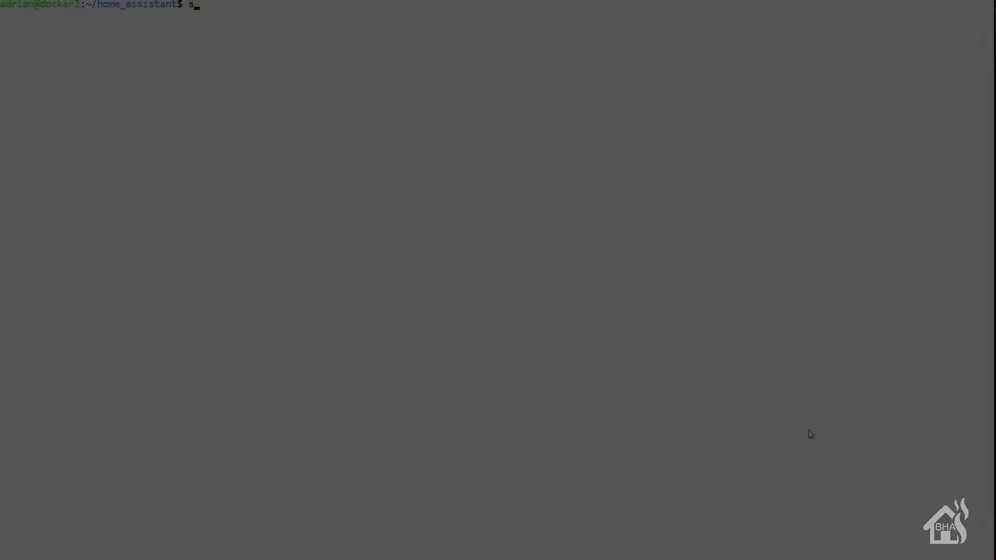
Step: Open input_number.yaml with sudo vi and name the bedroom_curtains entry Bedroom Curtains
text(udo v)
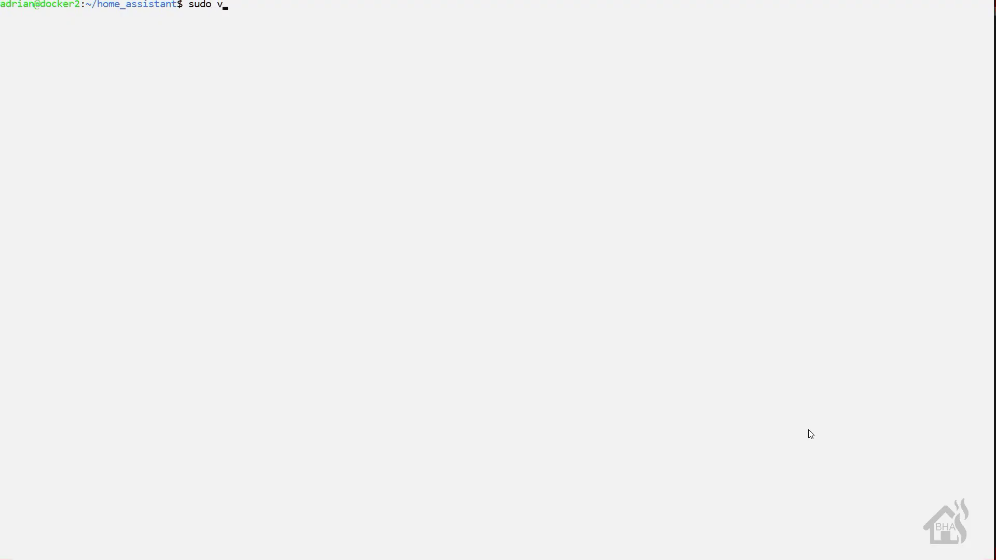
text(i input_n)
key(Tab)
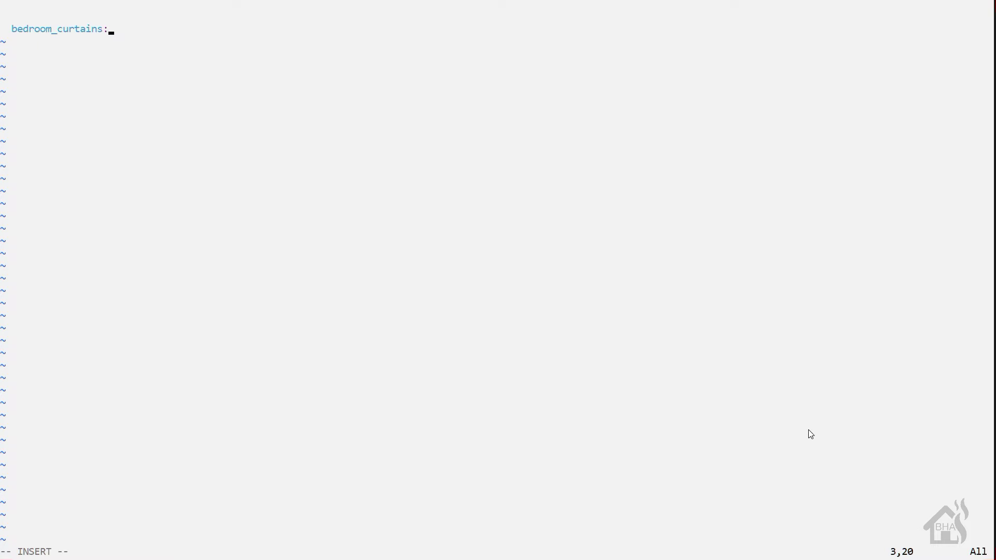
key(Return)
key(BackSpace)
key(BackSpace)
key(BackSpace)
key(BackSpace)
key(BackSpace)
key(BackSpace)
key(BackSpace)
key(BackSpace)
text(name: Bedroom Curtains)
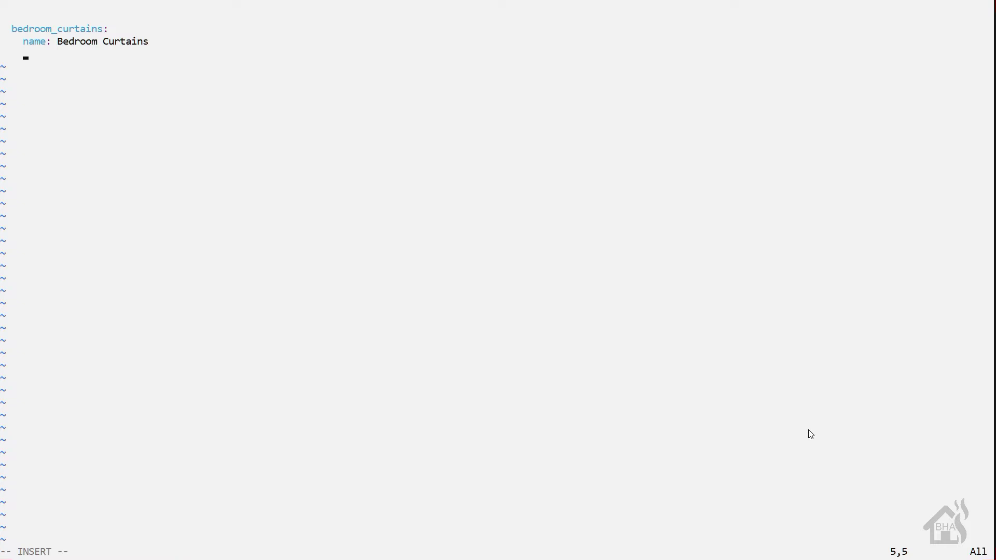
Step: Give bedroom_curtains min 1, max 100 and step 1, then save with :wq!
text(min: 1)
key(Return)
text(max: 100)
key(Return)
text(step)
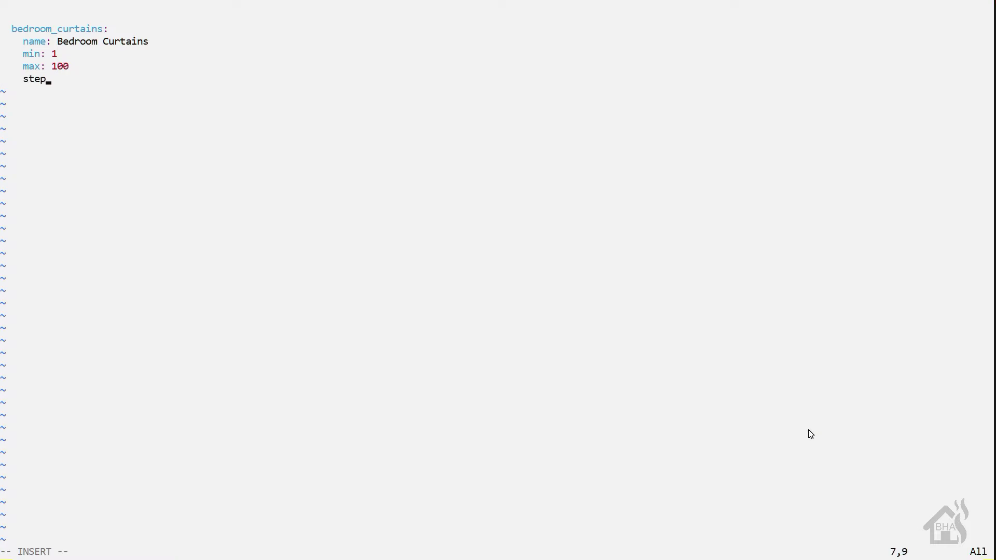
text(: 1)
key(Escape)
text(:wq!)
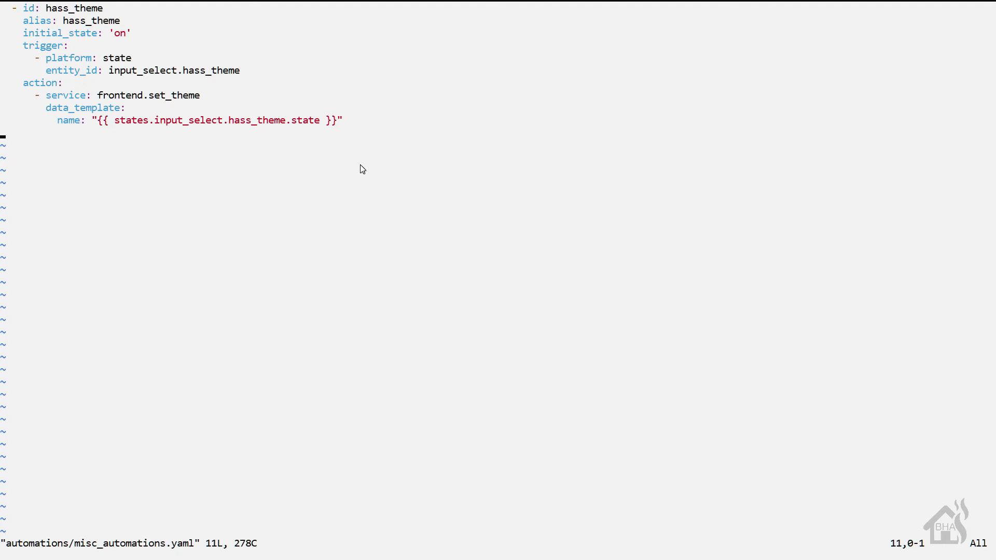
Step: Add automation bedroom_curtains with initial_state 'on' and a state trigger on input_number.bedroom_curtains
key(i)
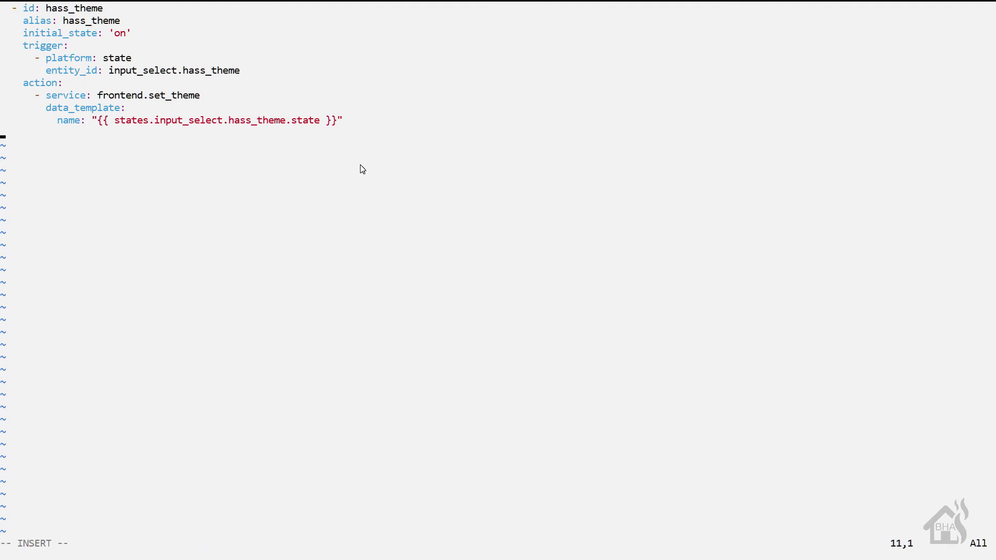
key(BackSpace)
key(BackSpace)
key(BackSpace)
key(BackSpace)
key(BackSpace)
key(BackSpace)
key(BackSpace)
key(BackSpace)
key(BackSpace)
text(- id: bedroom_curtains)
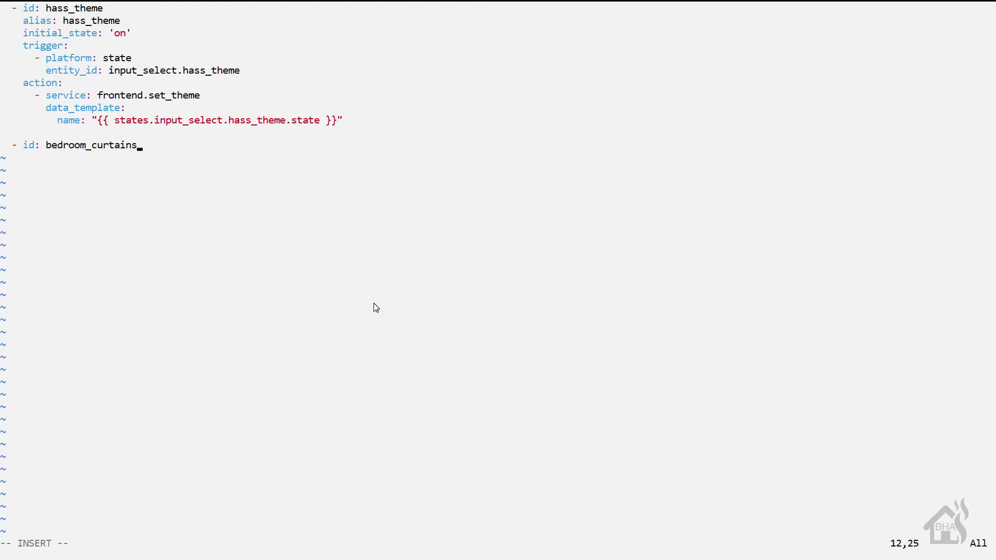
key(Return)
text(alias: Bedroom Curtains     )
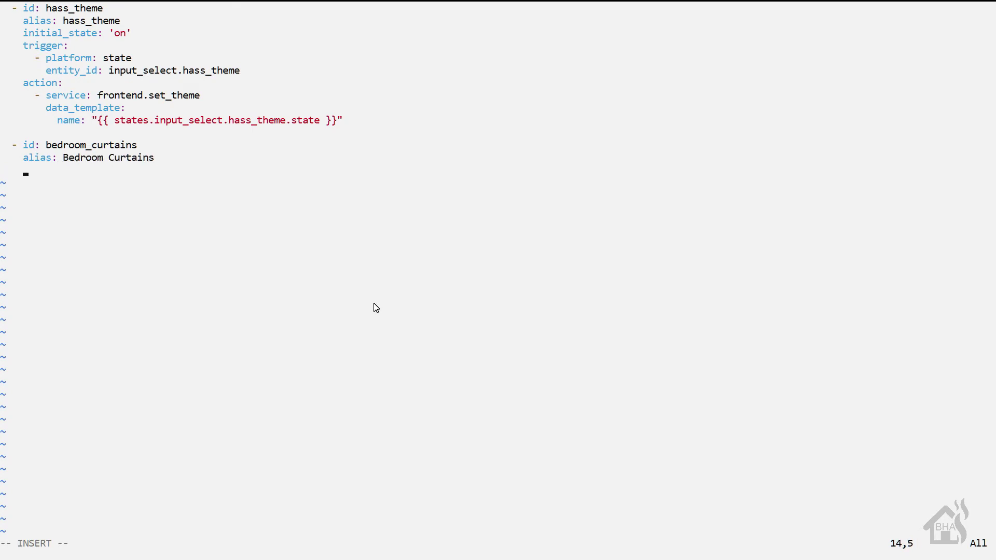
text(initial)
text(_state: )
text('on'     )
text(trigger: )
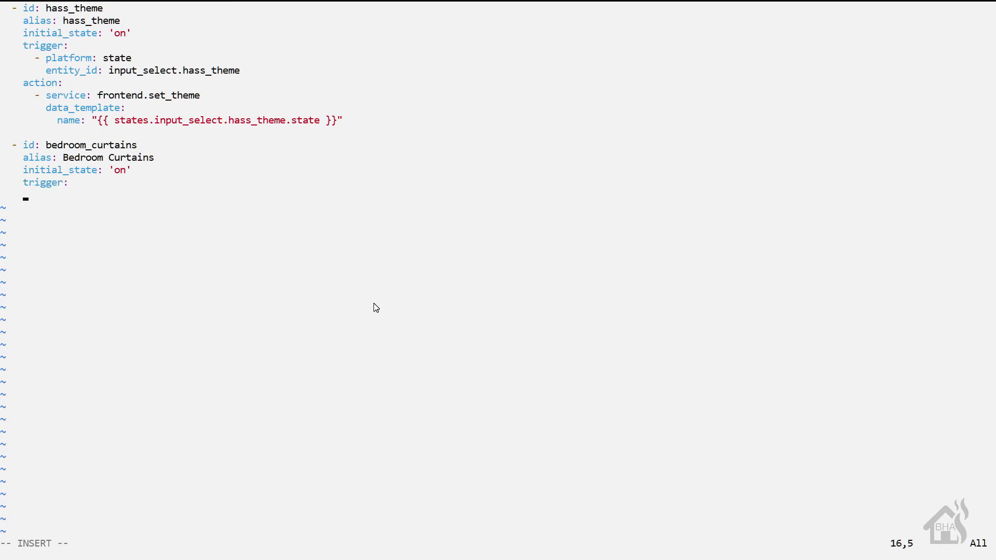
text(      platform: state)
key(Return)
text(entity)
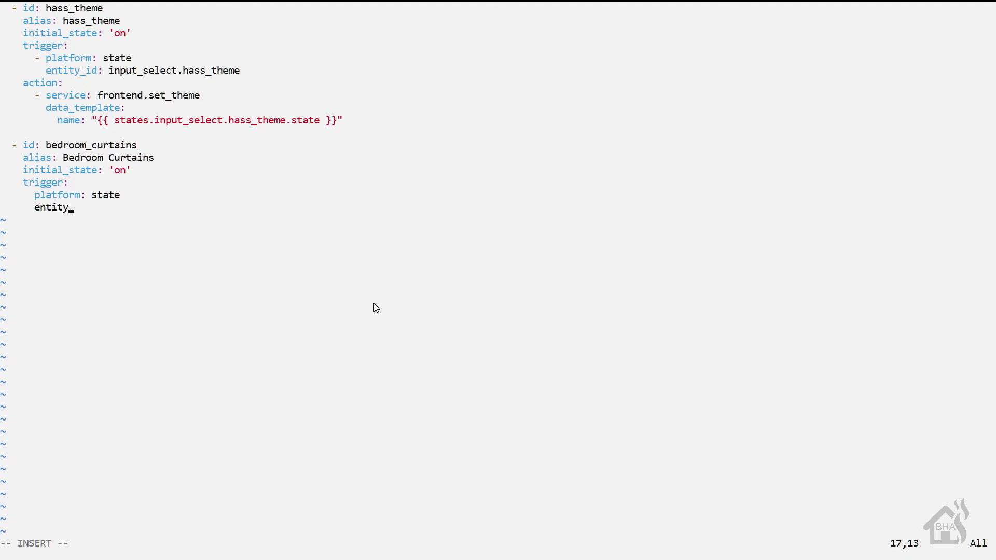
text(_id: input_number.b)
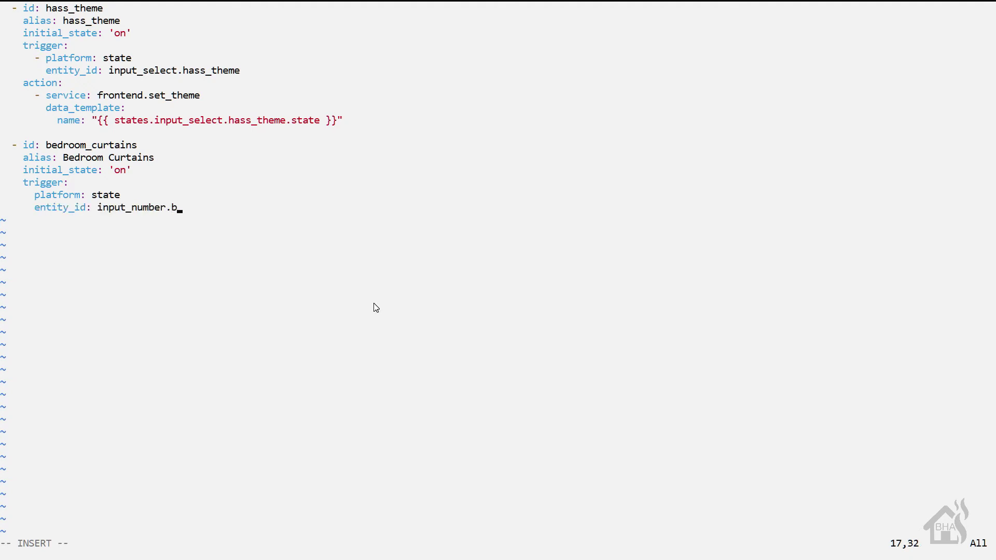
text(edroom_curtains     )
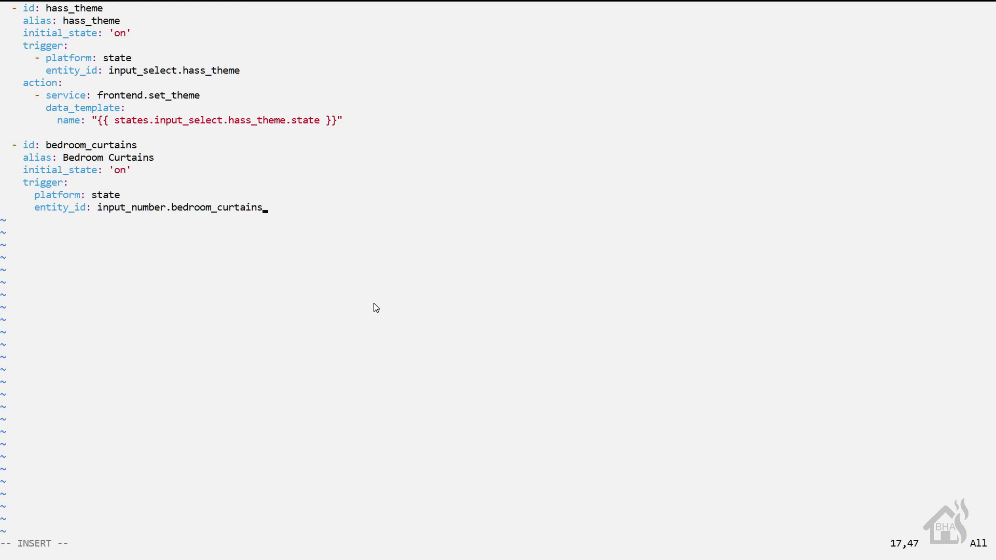
text(action:)
Step: Add an mqtt.publish action sending the slider value to zemi/cmnd/bedroom-curtains/Dimmer, then save with :wq
key(BackSpace)
key(BackSpace)
text(- service: mqtt)
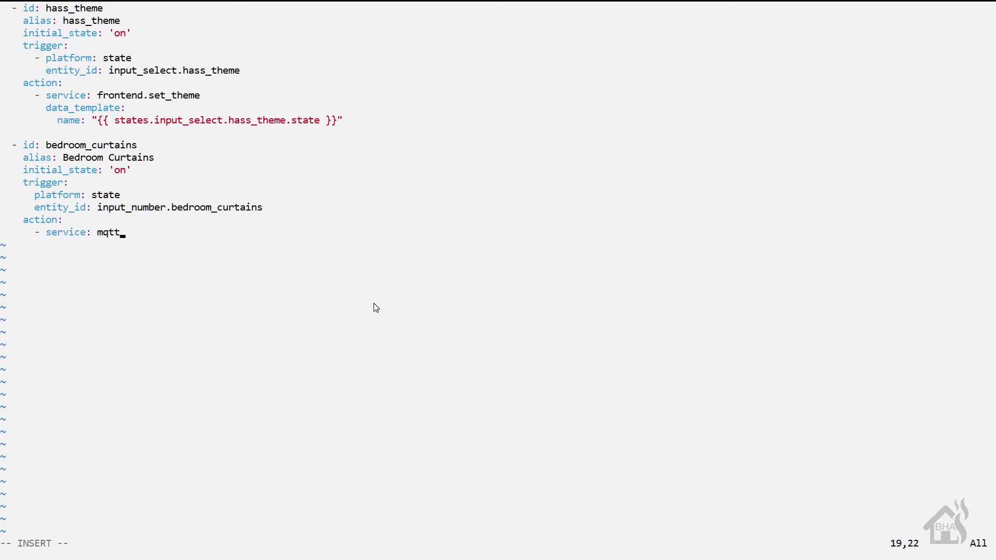
text(.publish         )
text(data:)
key(BackSpace)
key(BackSpace)
key(BackSpace)
text(topic: ")
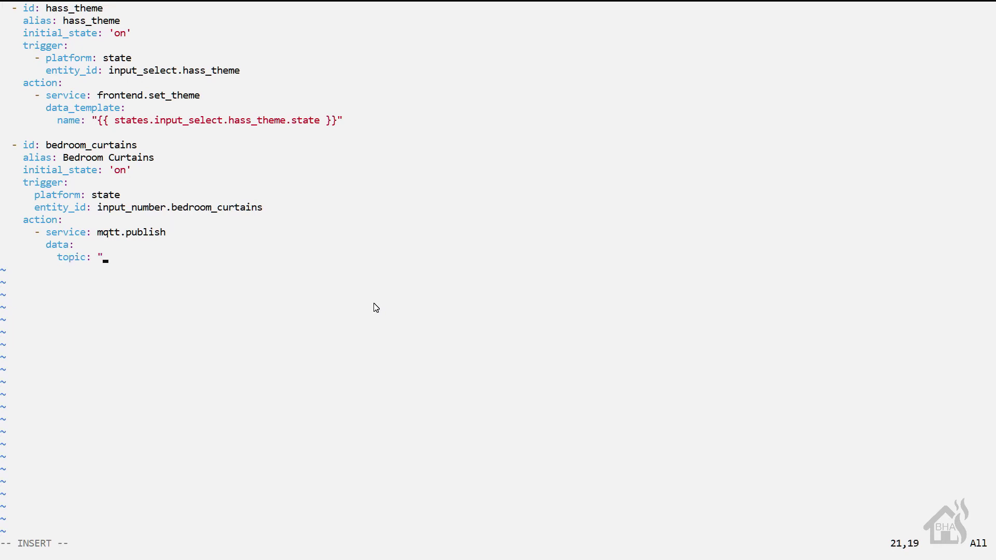
text(zemi/cmnd/bedroo)
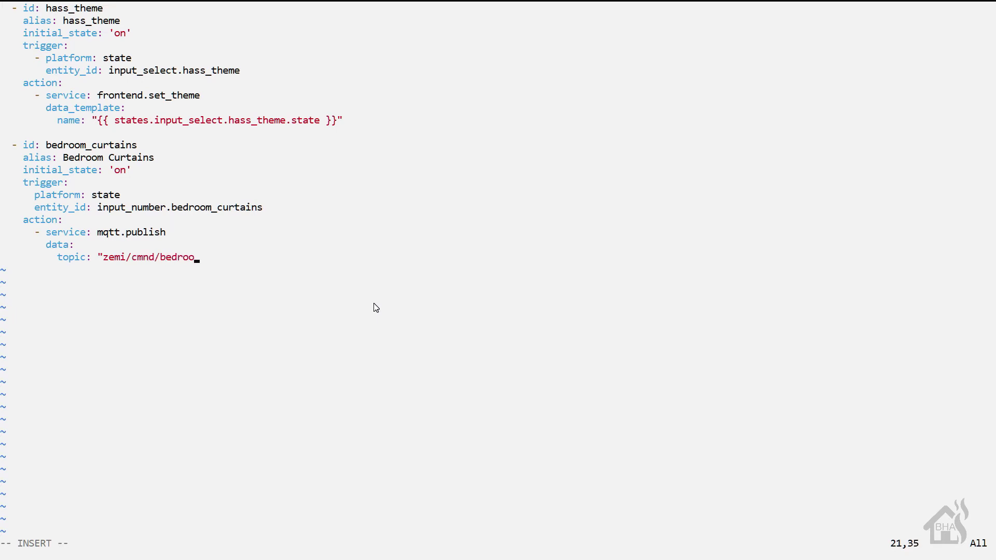
text(m-curtains/Dimmer"           )
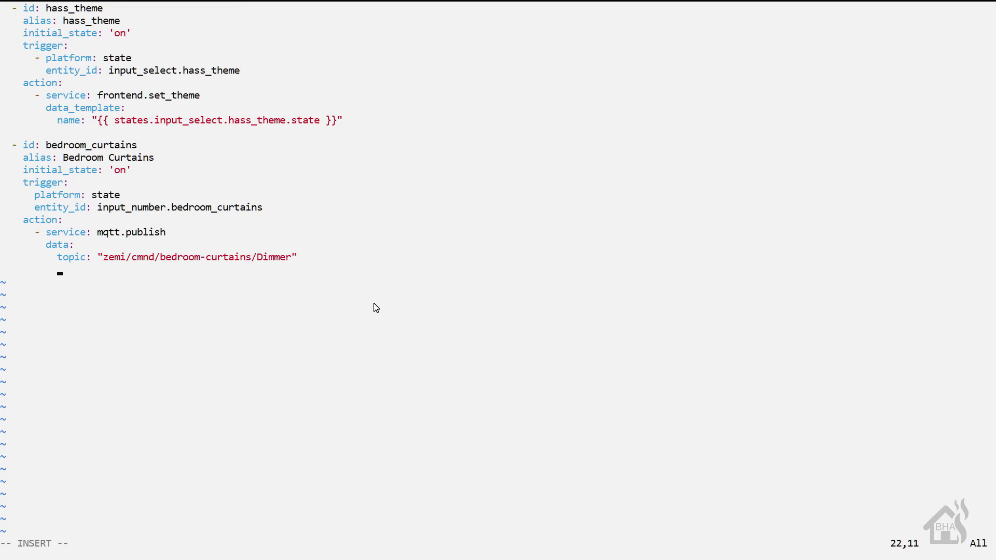
text(payload_template: ")
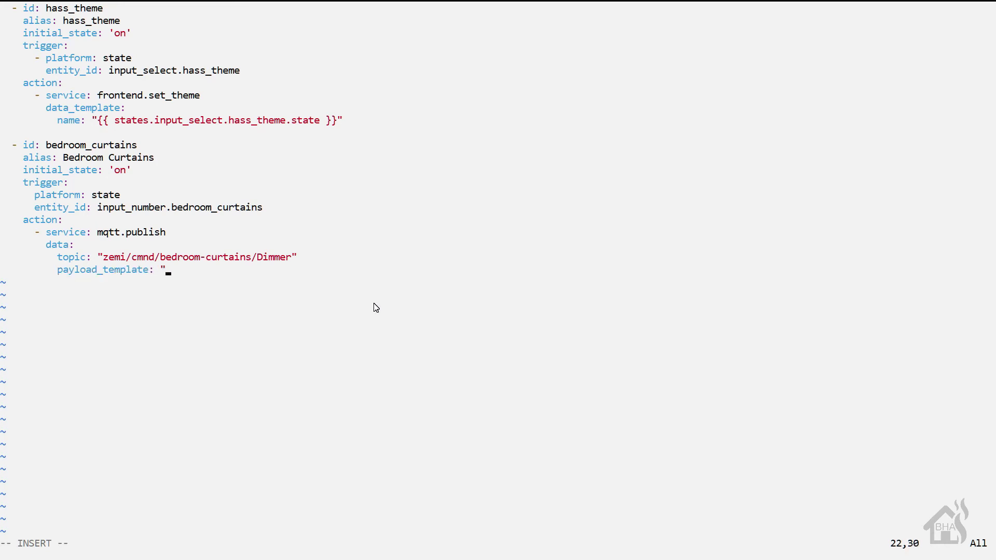
text({{ states('input_nu)
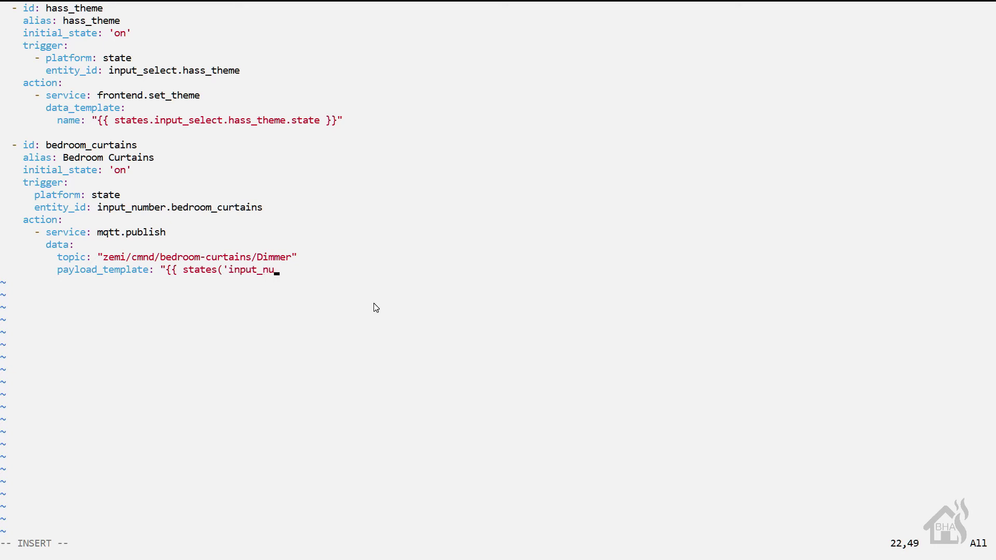
text(mber.bedroom_curtains)
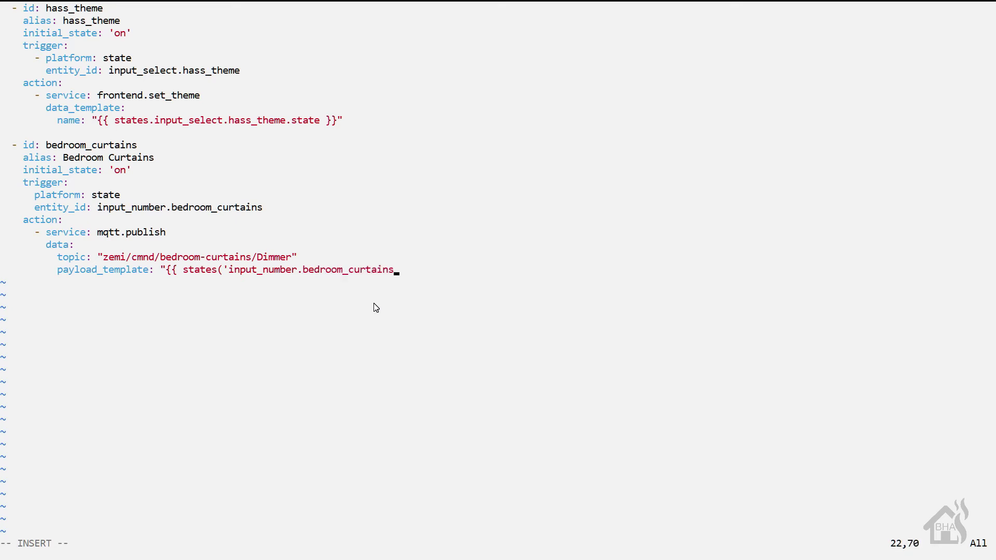
text(') }})
key(Escape)
text(:wq)
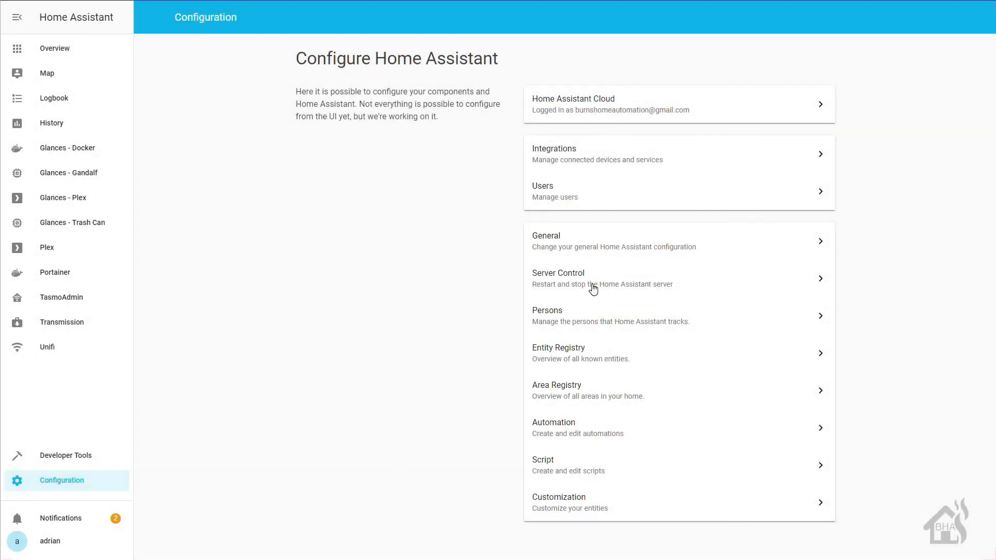
Step: Run Check Config in Server Control, then restart the Home Assistant server
click(592, 284)
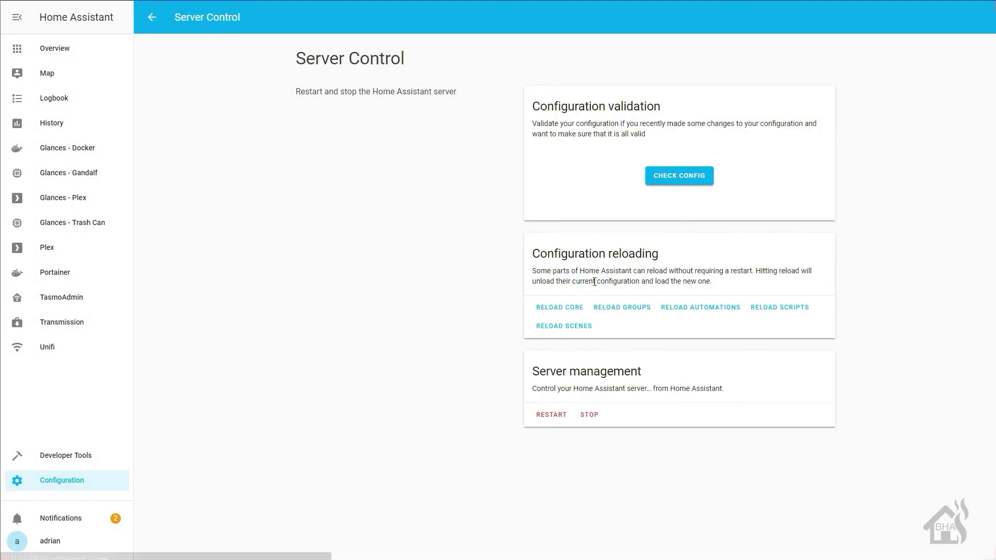
click(679, 176)
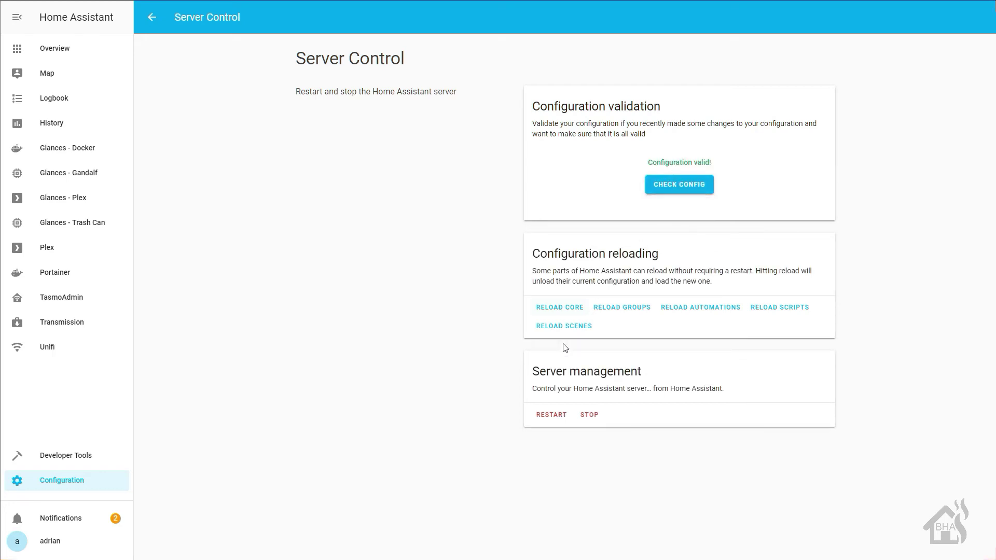
click(547, 416)
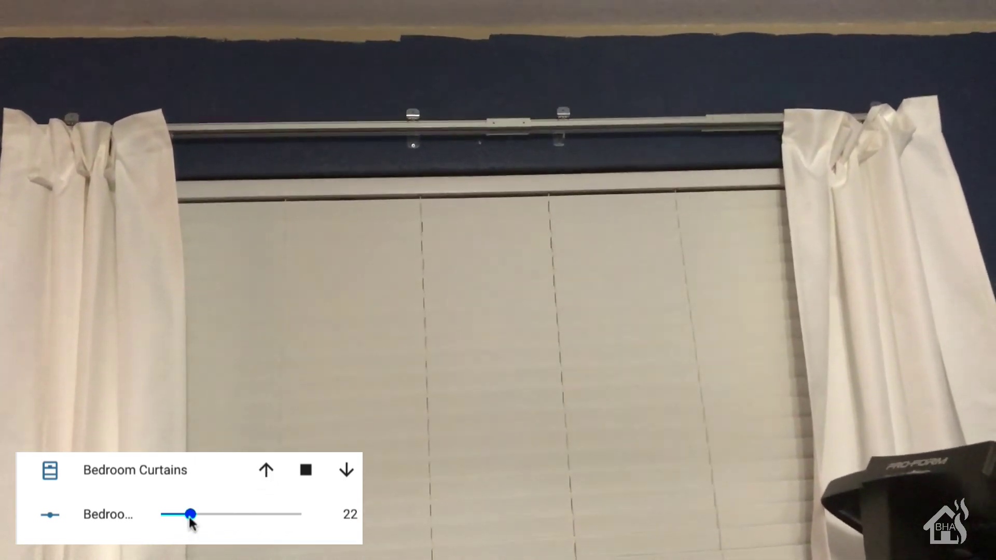
Step: Set the Bedroom Curtains level to 82 to close the curtains, then to 21 to reopen them
drag(189, 517, 274, 516)
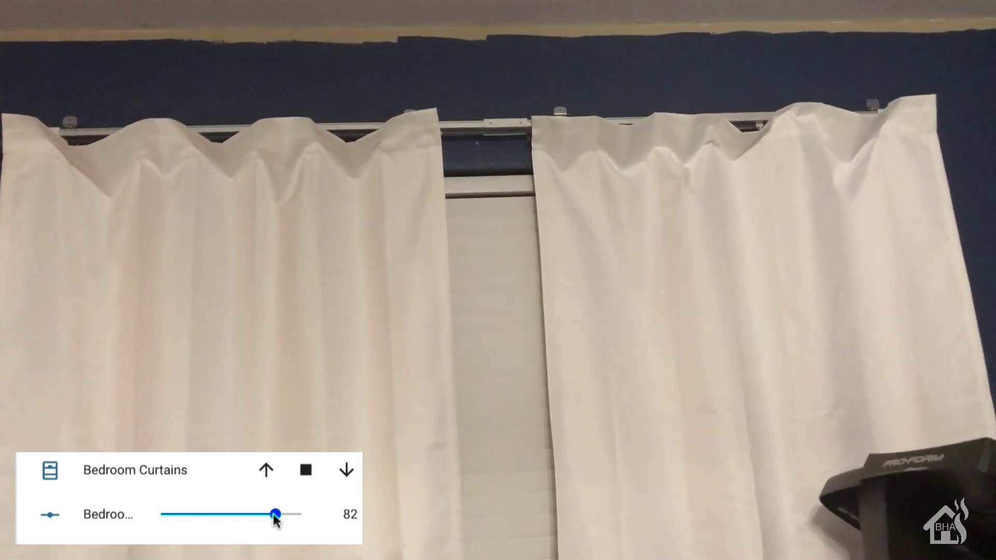
drag(273, 516, 189, 521)
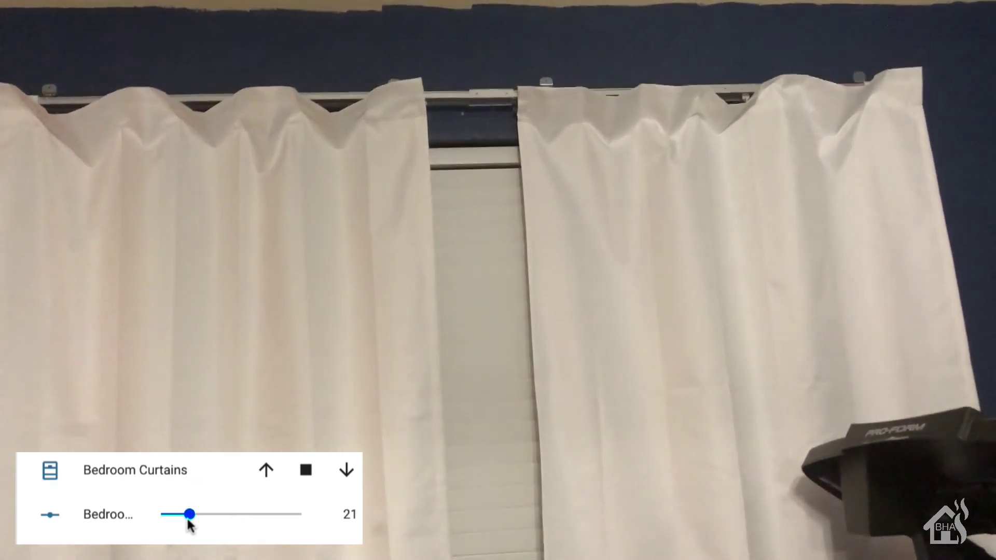